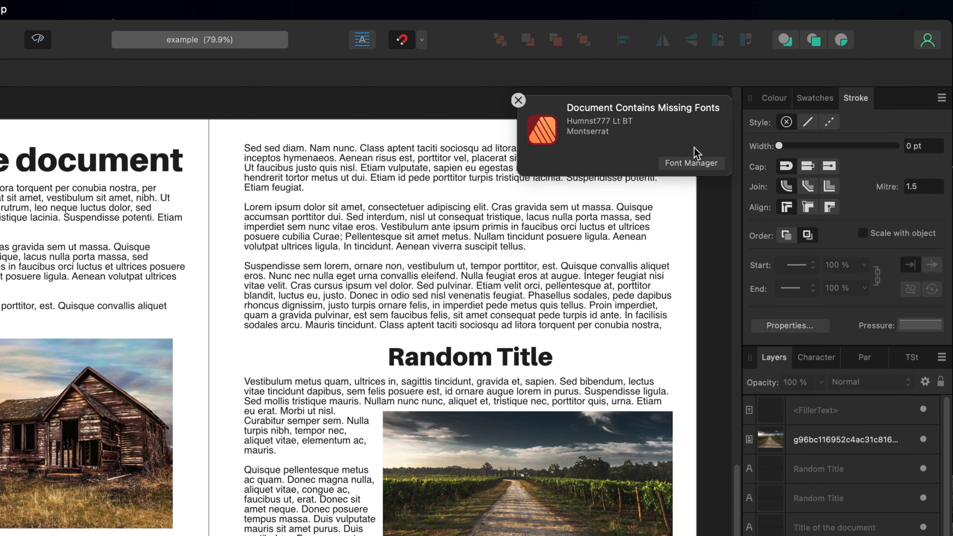
# Open the Font Manager from the missing-fonts notice and substitute Al Nile for the missing font Humnst777 Lt BT
pyautogui.click(696, 163)
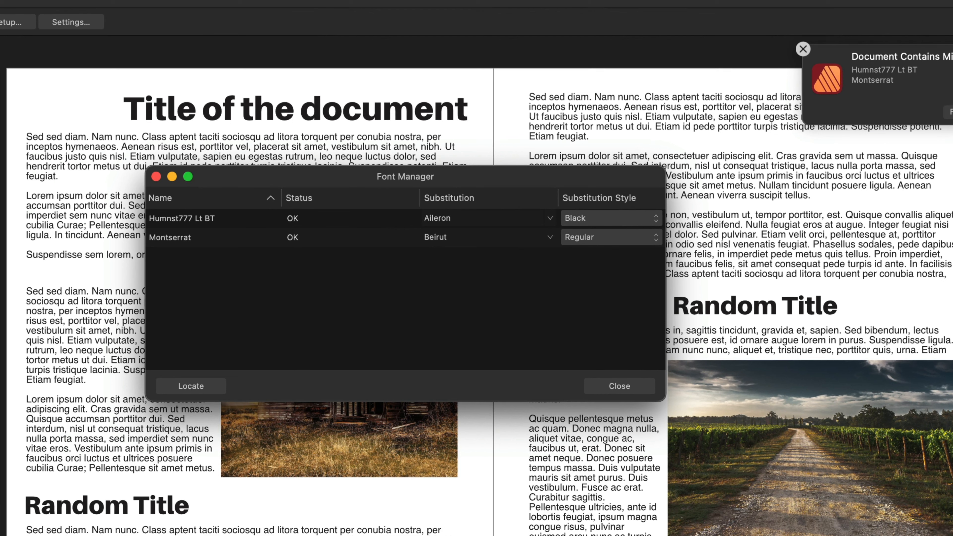
pyautogui.click(178, 223)
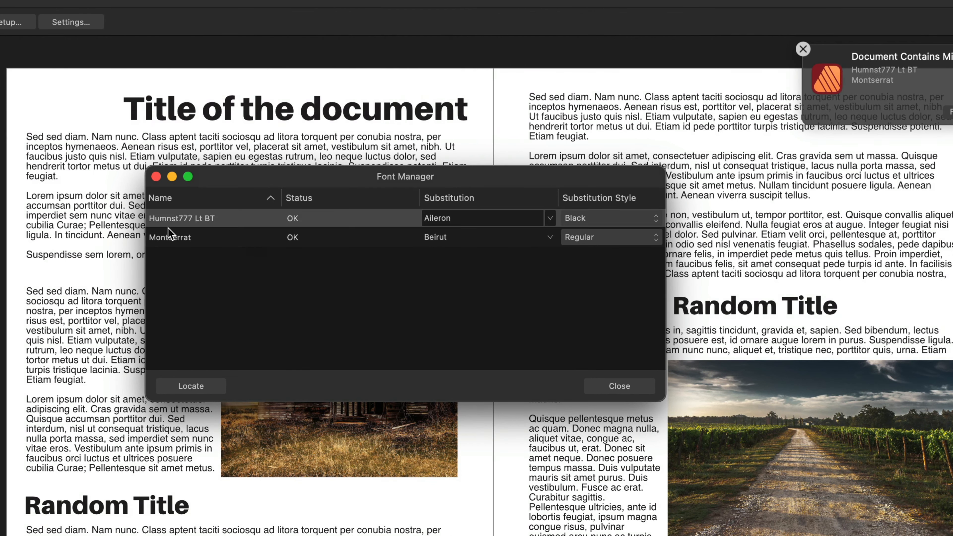
pyautogui.click(168, 240)
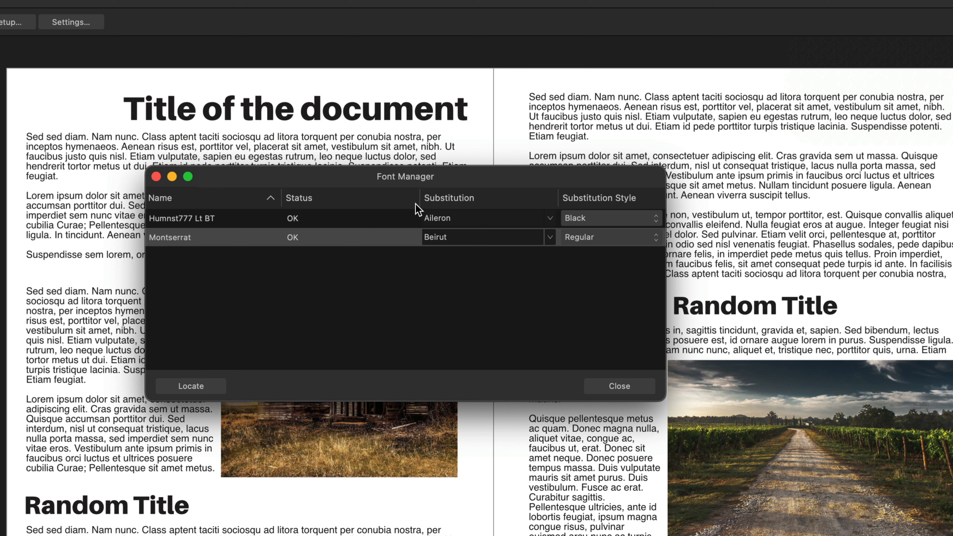
pyautogui.click(551, 218)
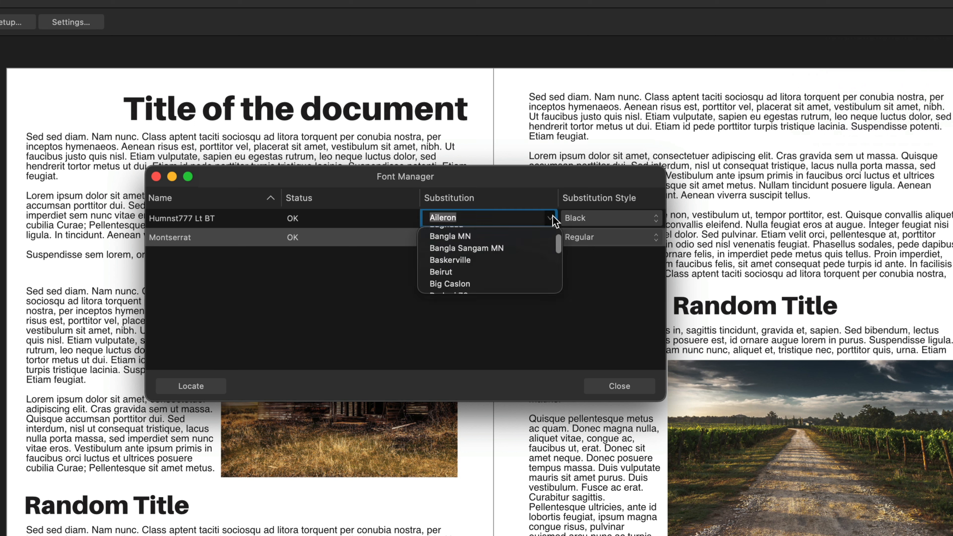
pyautogui.scroll(-4, 502, 260)
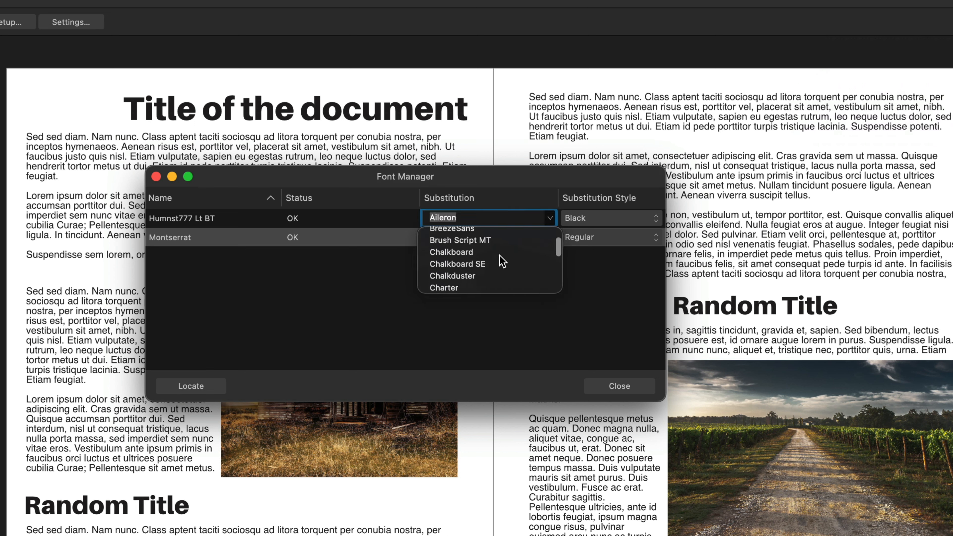
pyautogui.scroll(-3, 502, 261)
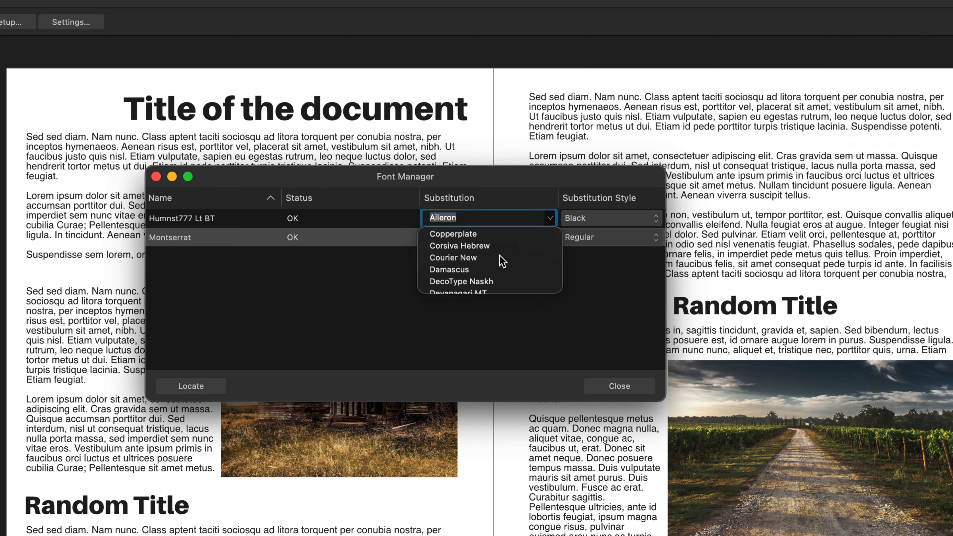
pyautogui.scroll(8, 504, 260)
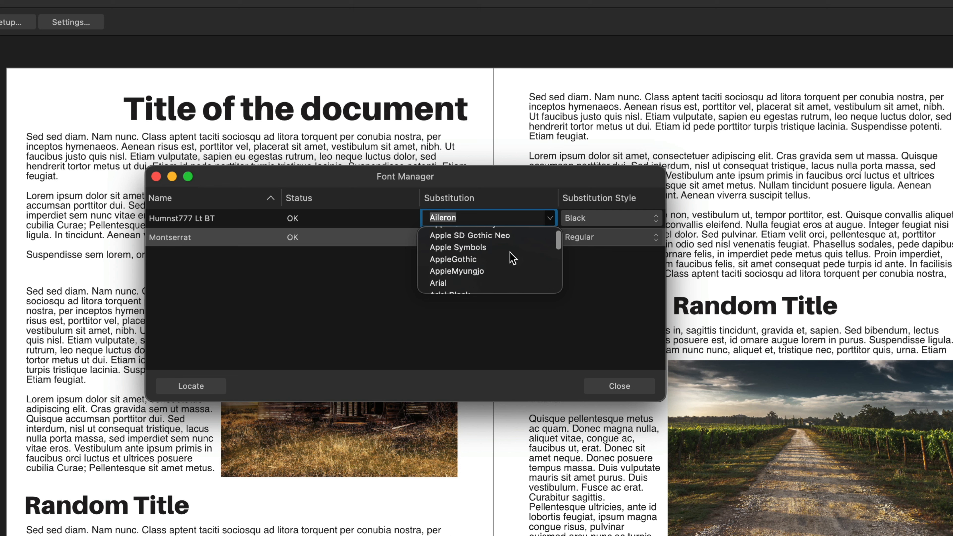
pyautogui.scroll(5, 512, 259)
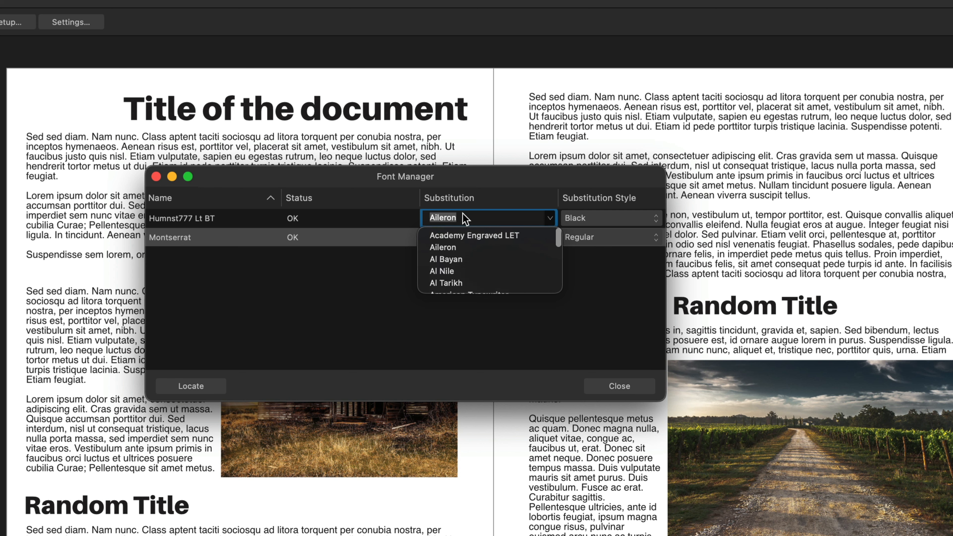
pyautogui.scroll(-2, 480, 261)
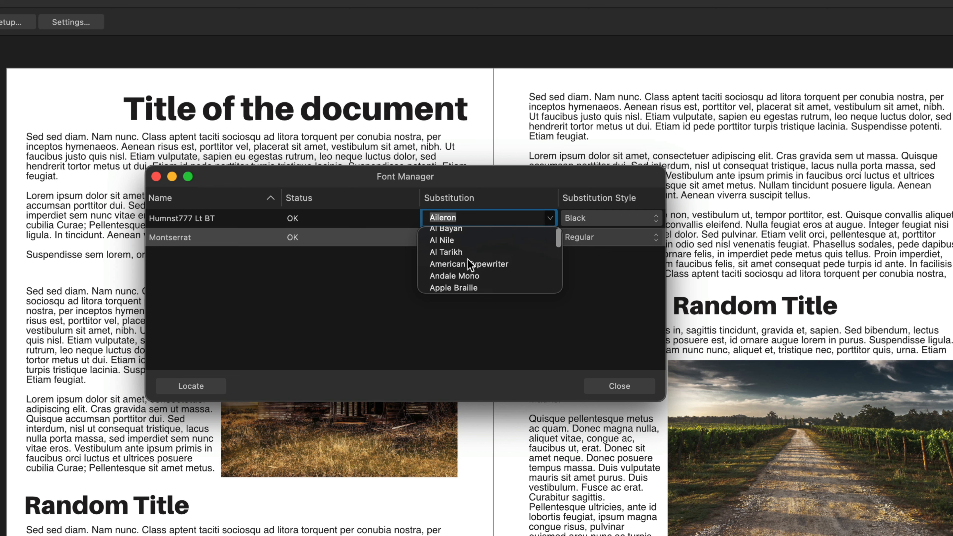
pyautogui.click(443, 241)
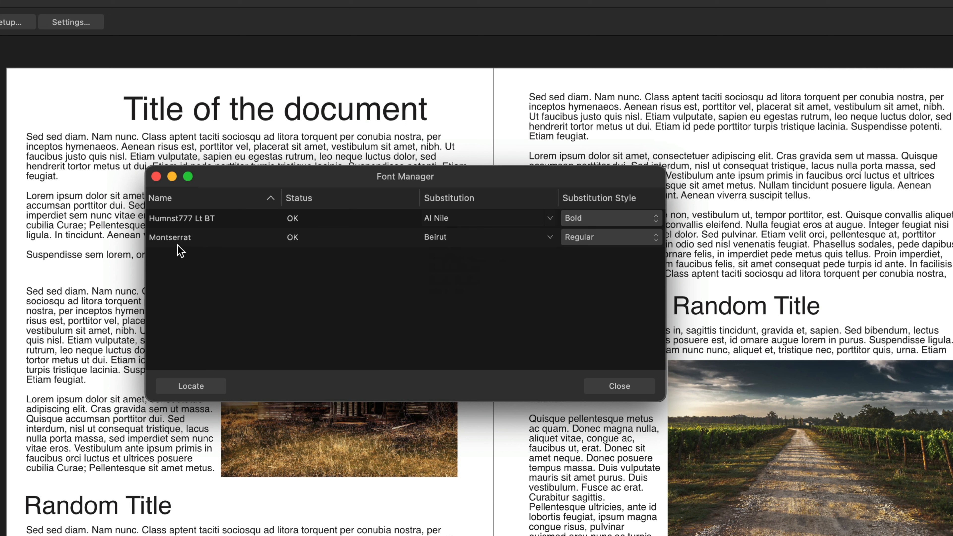
# Review the Humnst777 Lt BT and Montserrat entries, then close the Font Manager
pyautogui.click(186, 219)
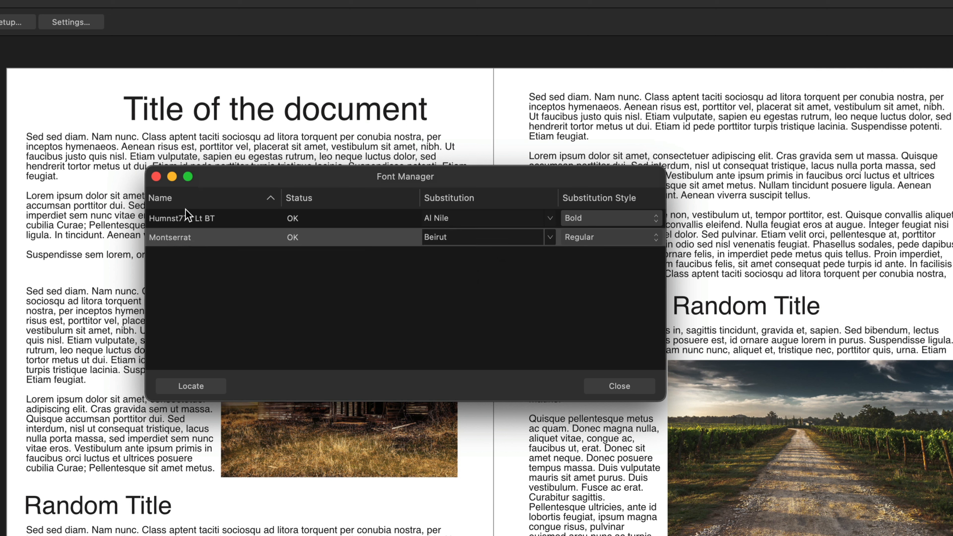
pyautogui.click(189, 238)
pyautogui.click(190, 220)
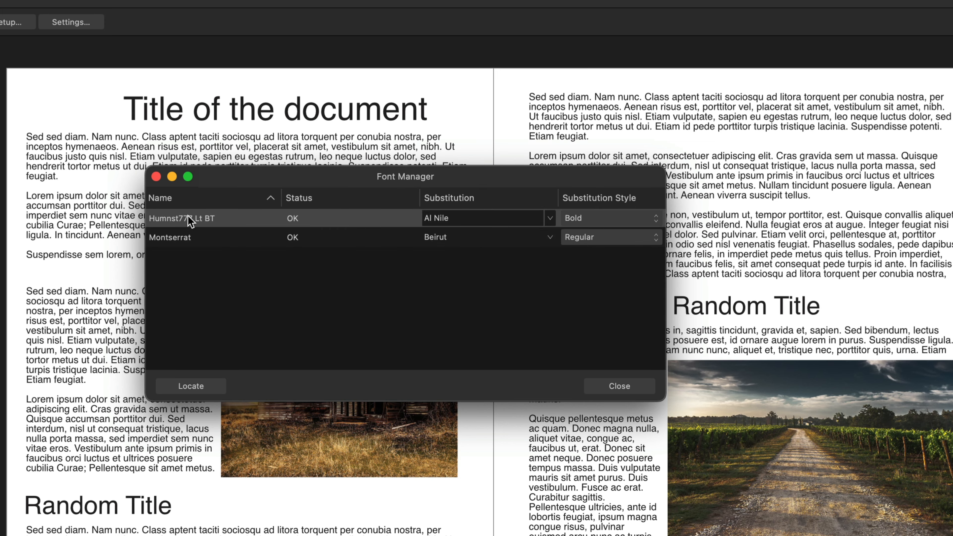
pyautogui.click(600, 385)
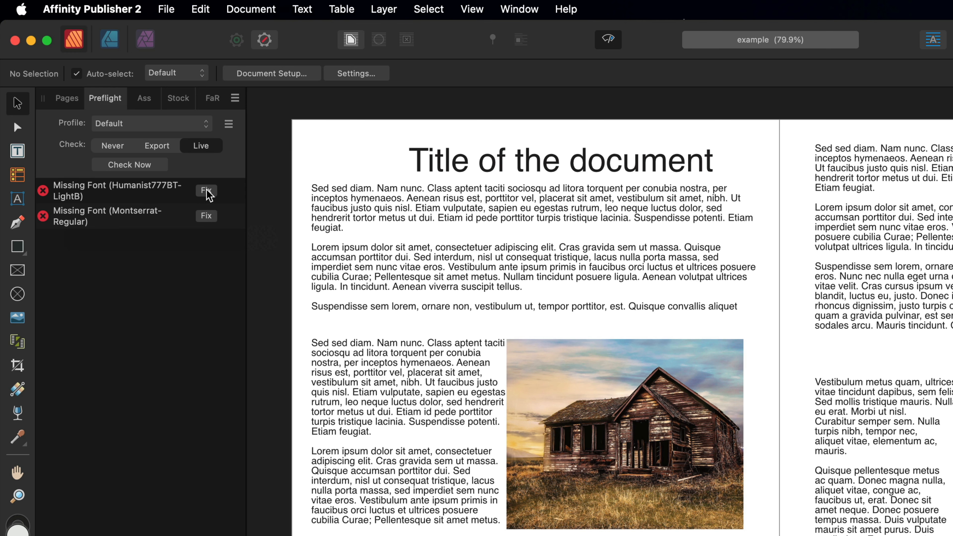
# Open the preflight fix for the missing Humanist777BT-LightB font, view the substitution choices for Humnst777 Lt BT, and close the Font Manager
pyautogui.click(213, 195)
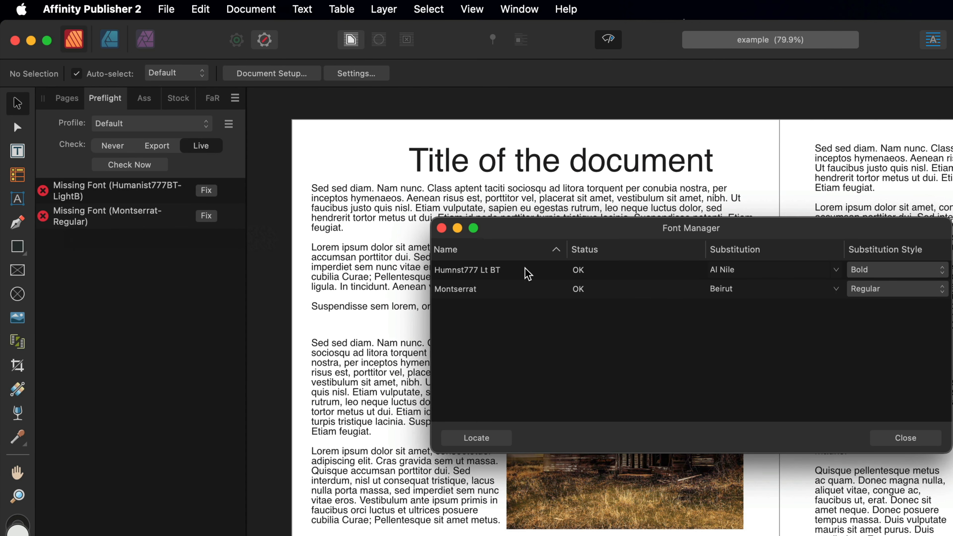
pyautogui.click(836, 270)
pyautogui.click(732, 304)
pyautogui.click(896, 439)
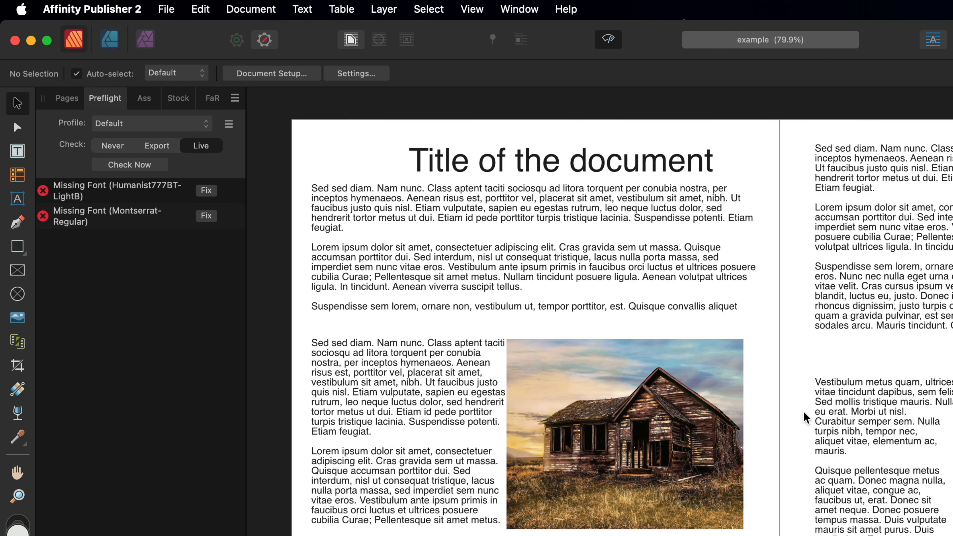
# Rerun the preflight check on the document
pyautogui.click(126, 168)
pyautogui.click(119, 164)
pyautogui.click(122, 168)
pyautogui.click(122, 168)
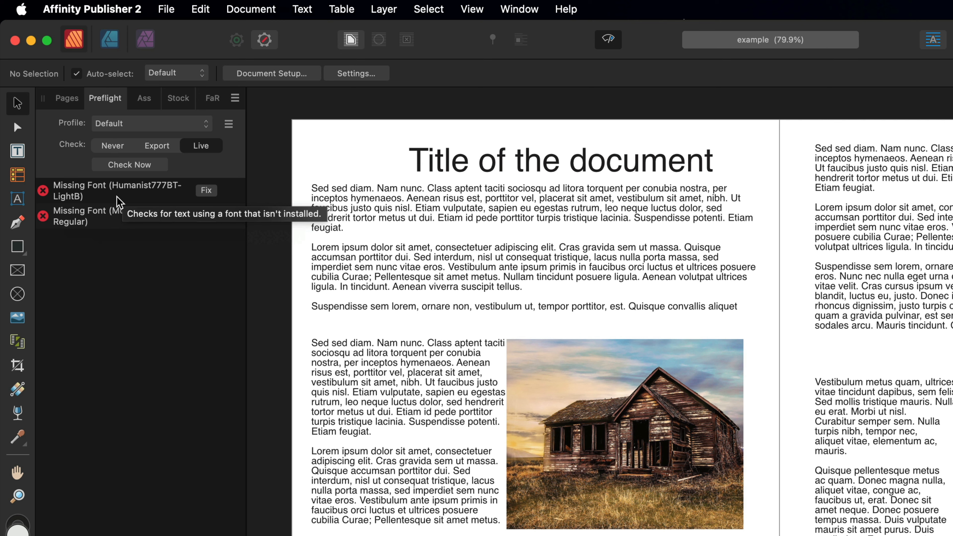
# In Find and Replace, set the search format to the font family Humnst777 Lt BT, filtered from the missing fonts
pyautogui.click(213, 100)
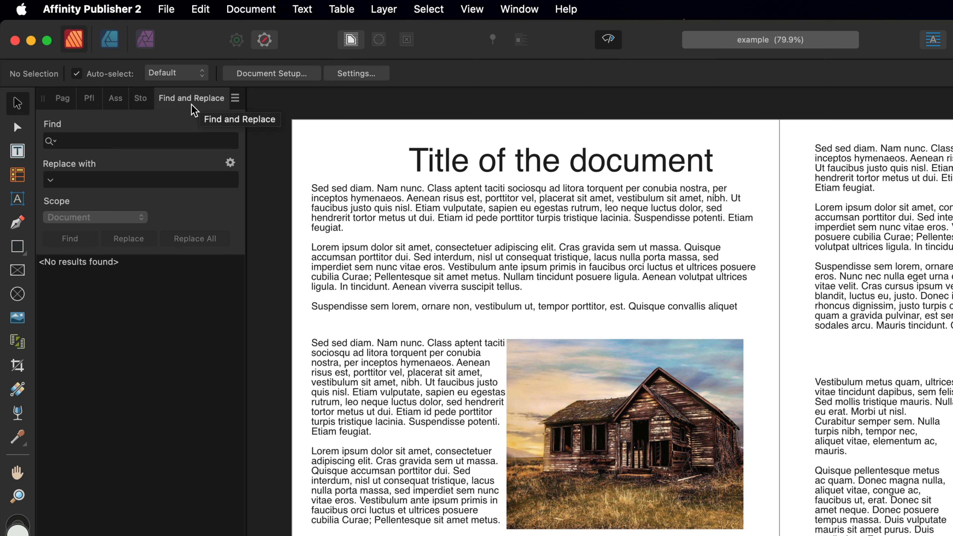
pyautogui.click(515, 10)
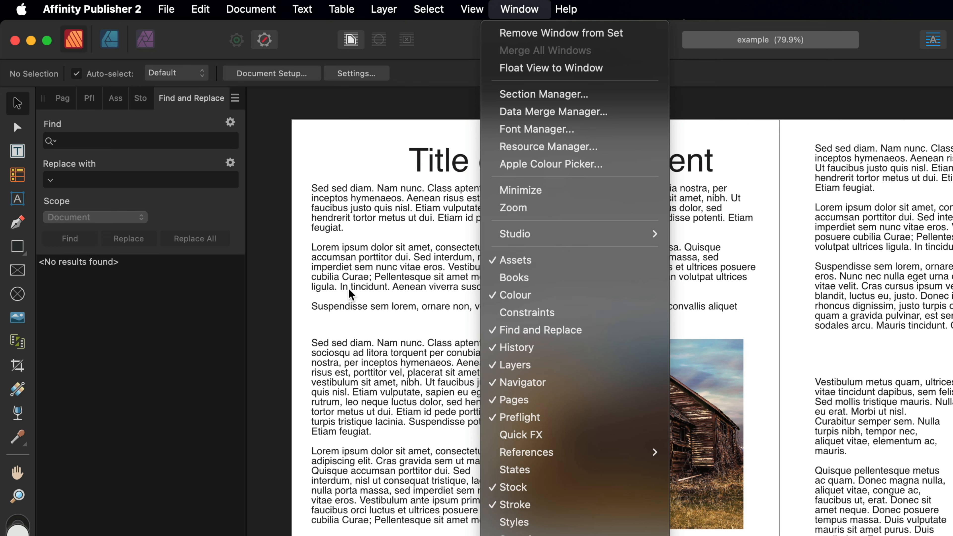
pyautogui.click(108, 125)
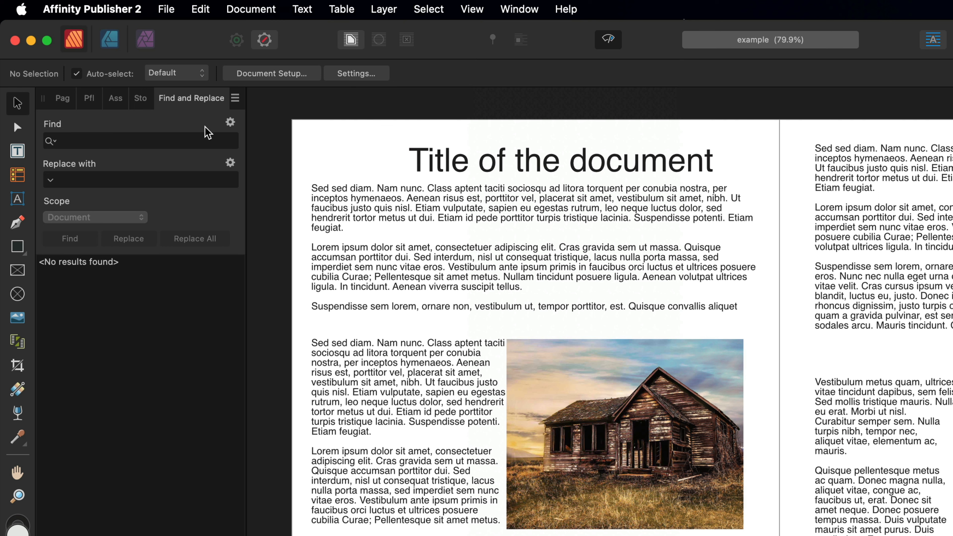
pyautogui.click(230, 123)
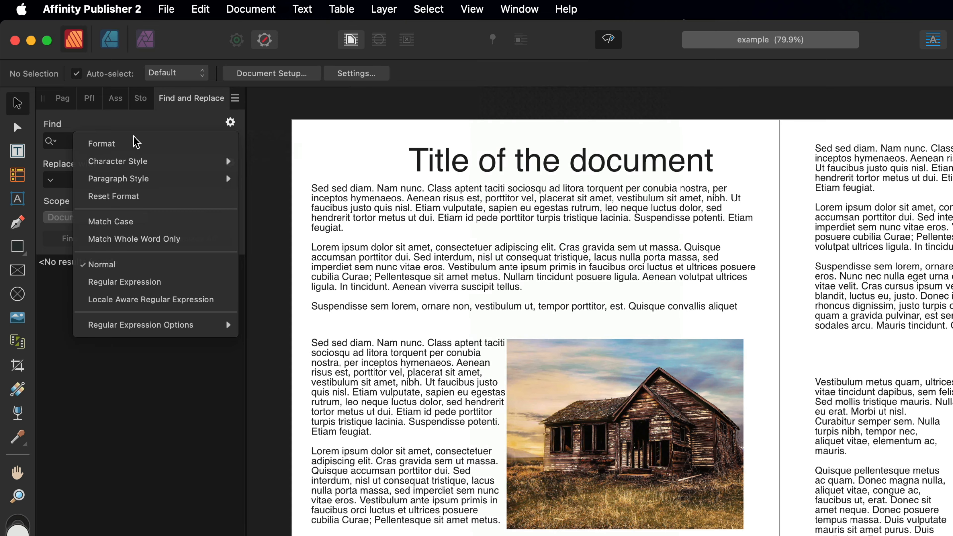
pyautogui.click(221, 144)
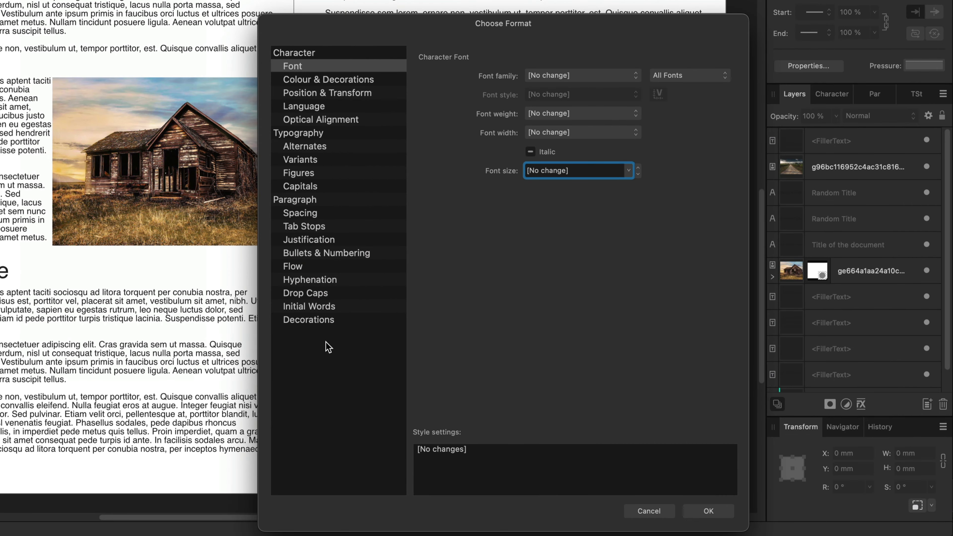
pyautogui.click(296, 67)
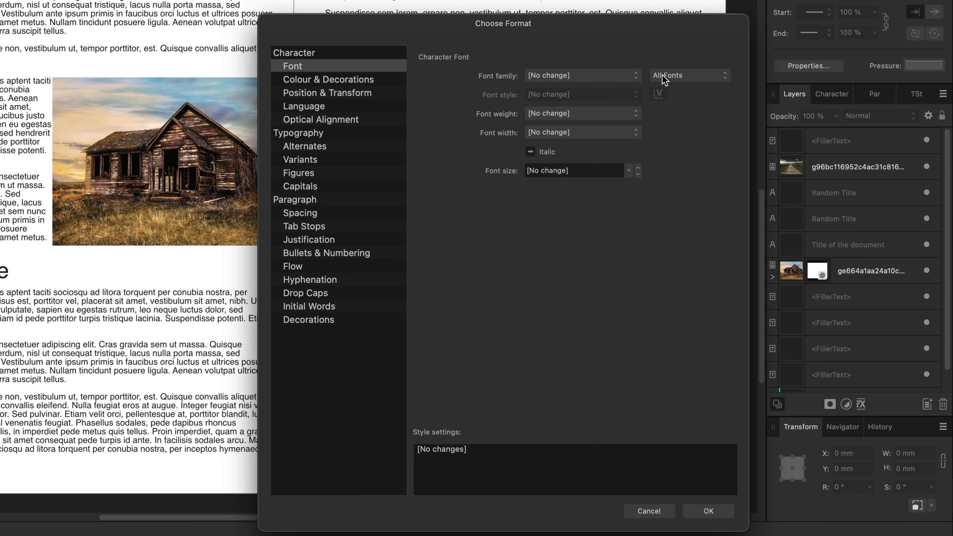
pyautogui.click(725, 76)
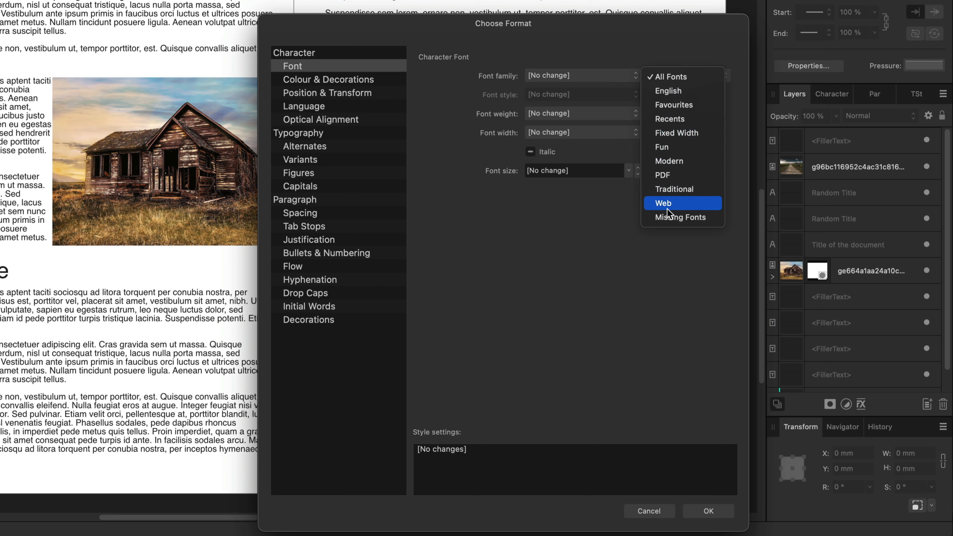
pyautogui.click(681, 217)
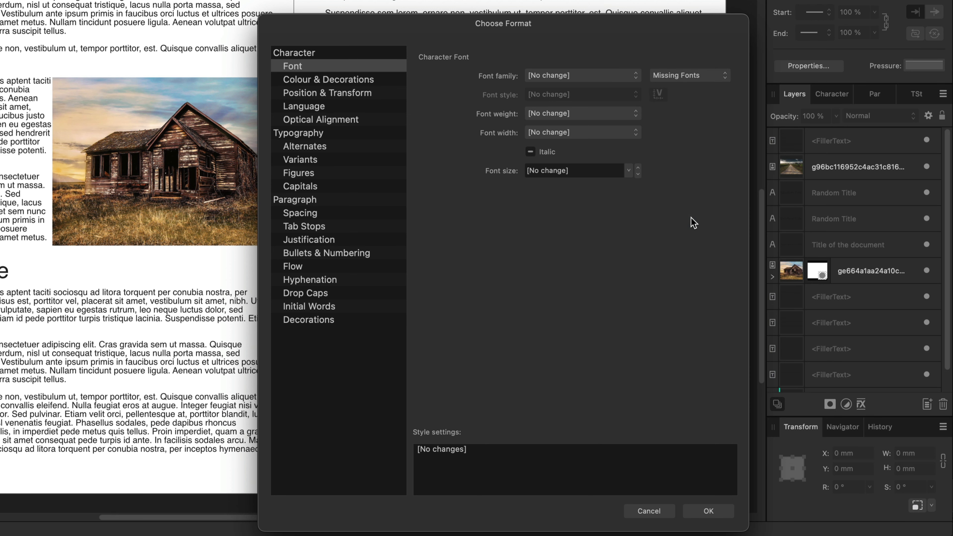
pyautogui.click(636, 77)
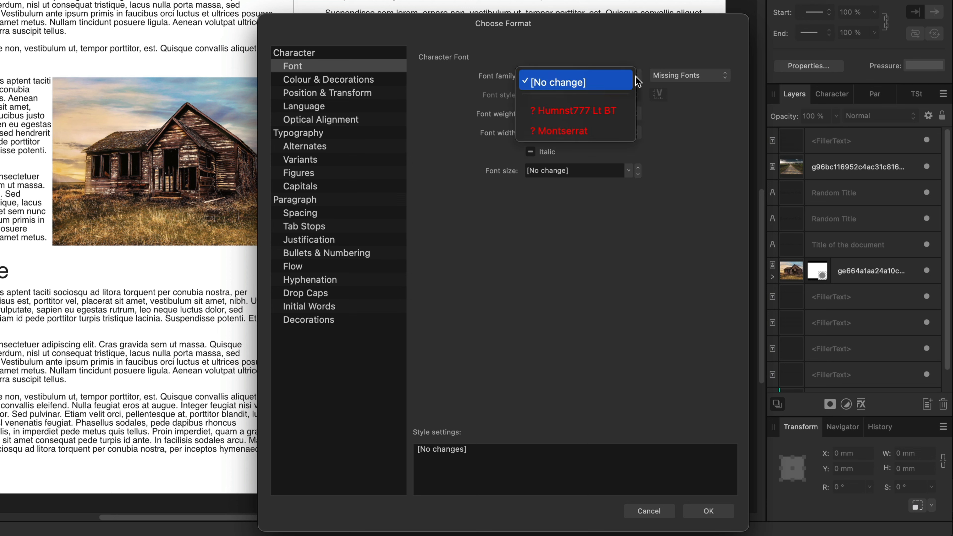
pyautogui.click(561, 113)
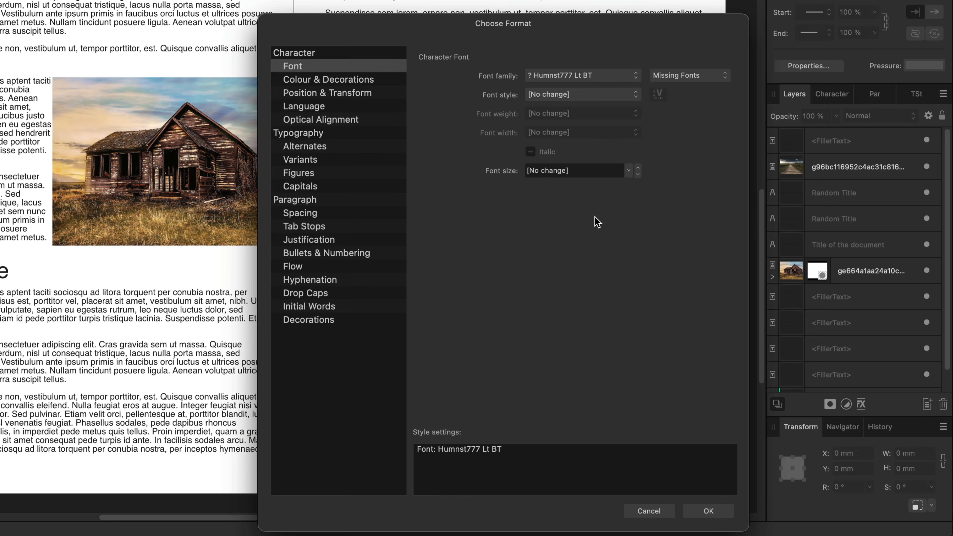
pyautogui.click(720, 507)
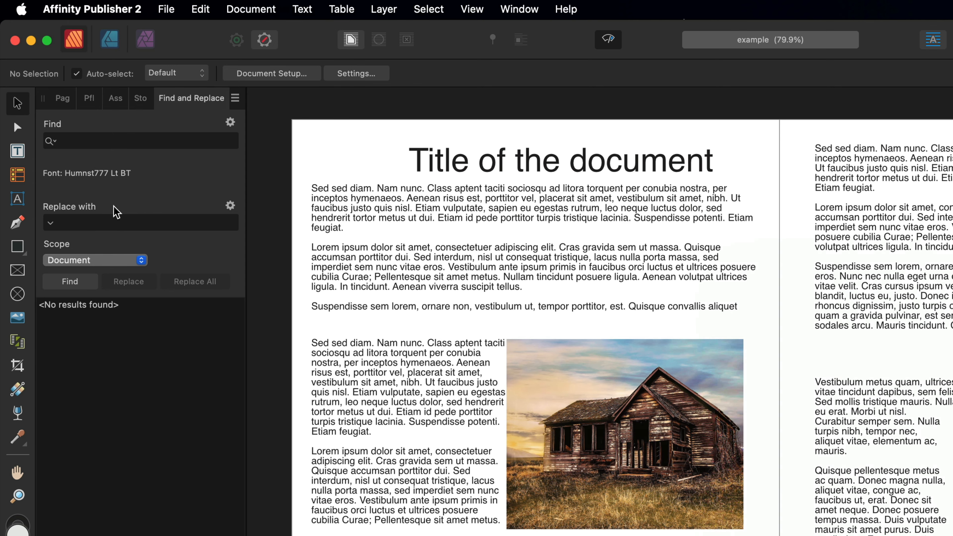
# Set the replacement format's font family to Apple Chancery
pyautogui.click(230, 207)
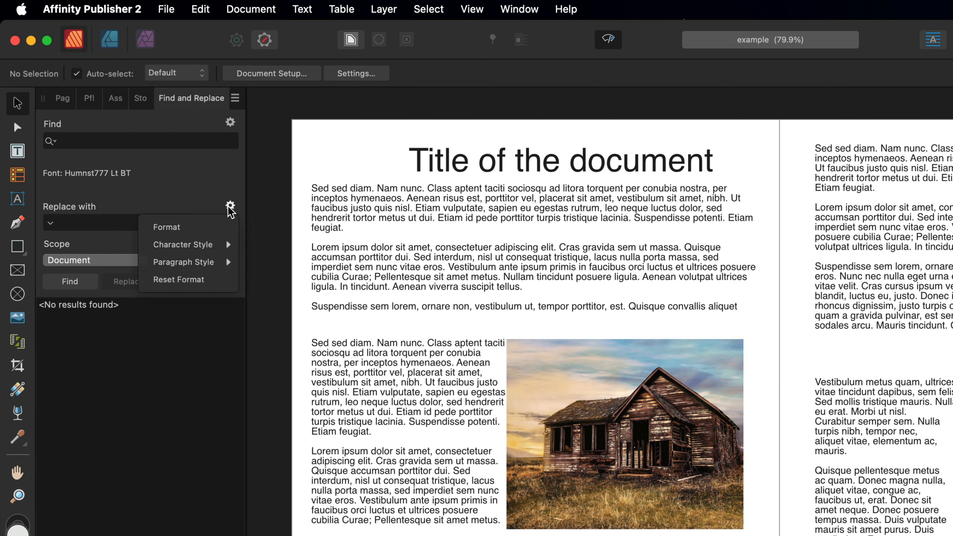
pyautogui.click(187, 221)
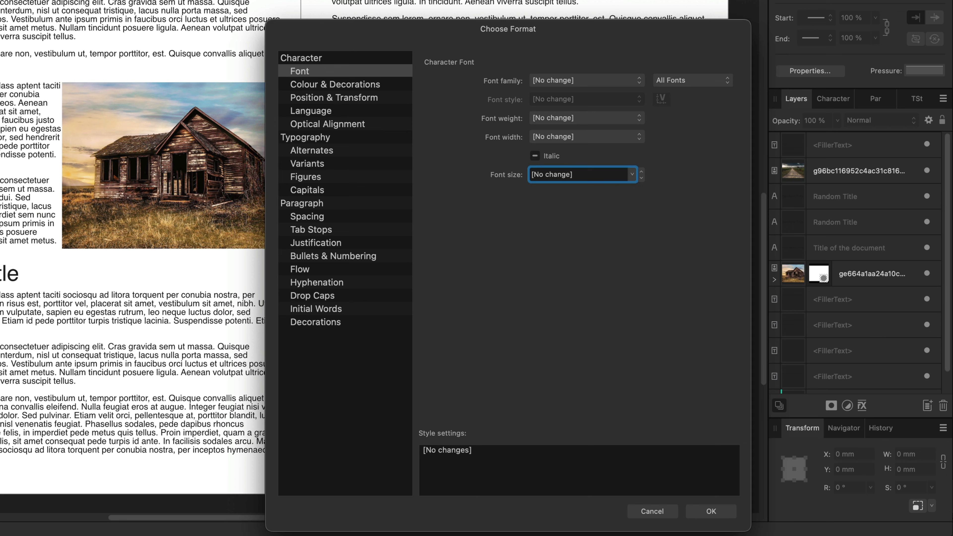
pyautogui.click(297, 69)
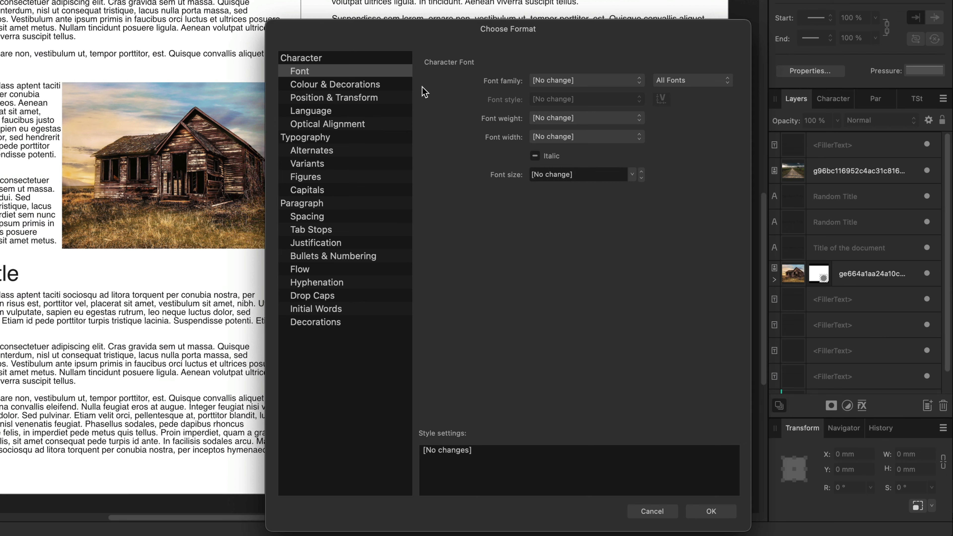
pyautogui.click(567, 82)
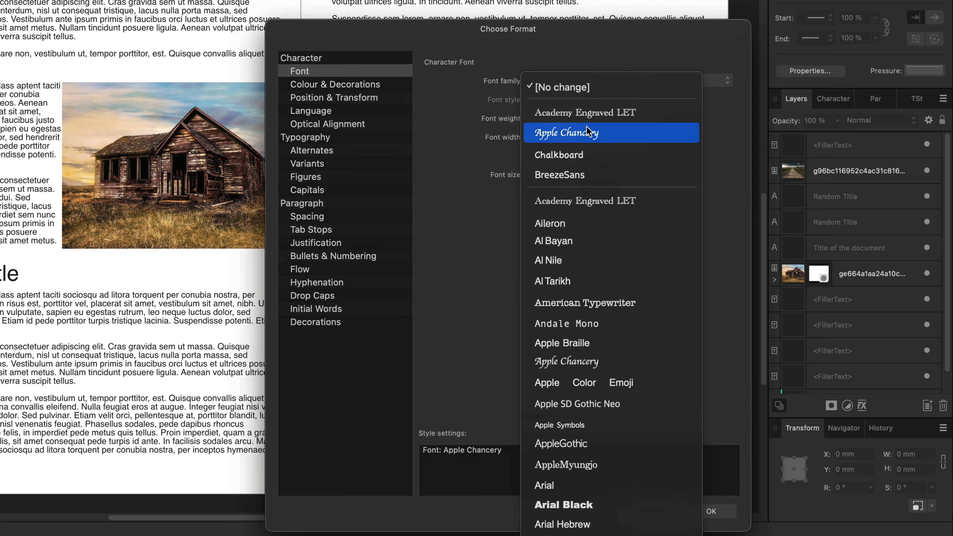
pyautogui.click(568, 133)
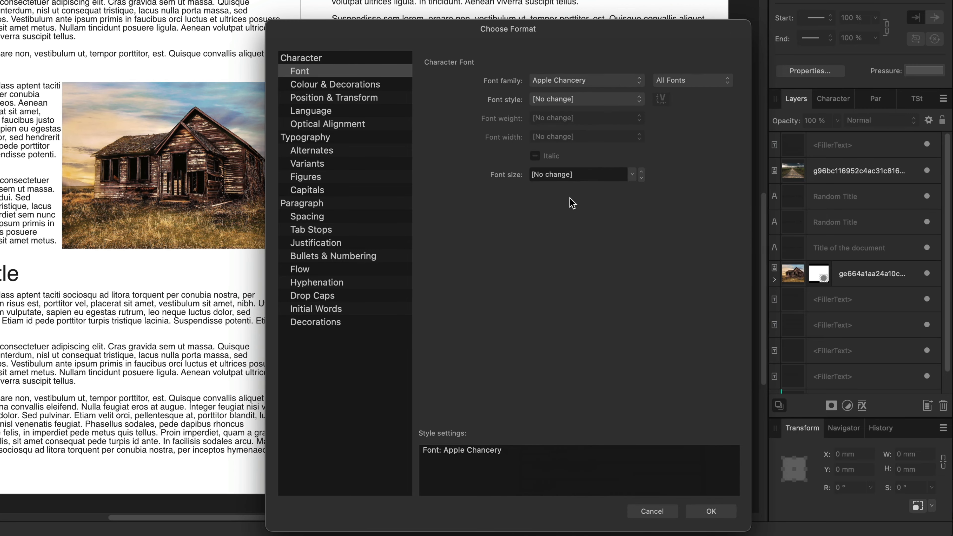
pyautogui.click(711, 511)
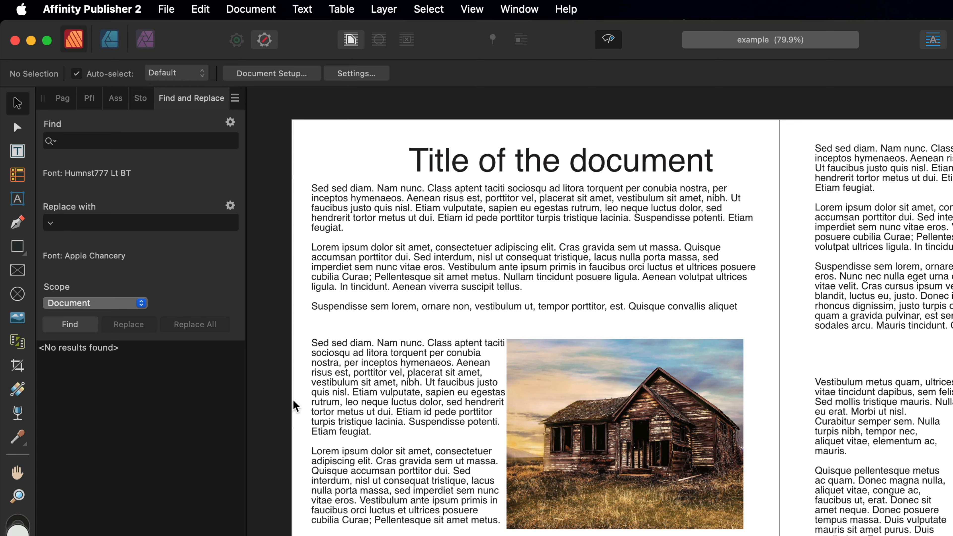
# Find the text set in Humnst777 Lt BT across the document, review the matches, and replace them all with Apple Chancery
pyautogui.click(73, 325)
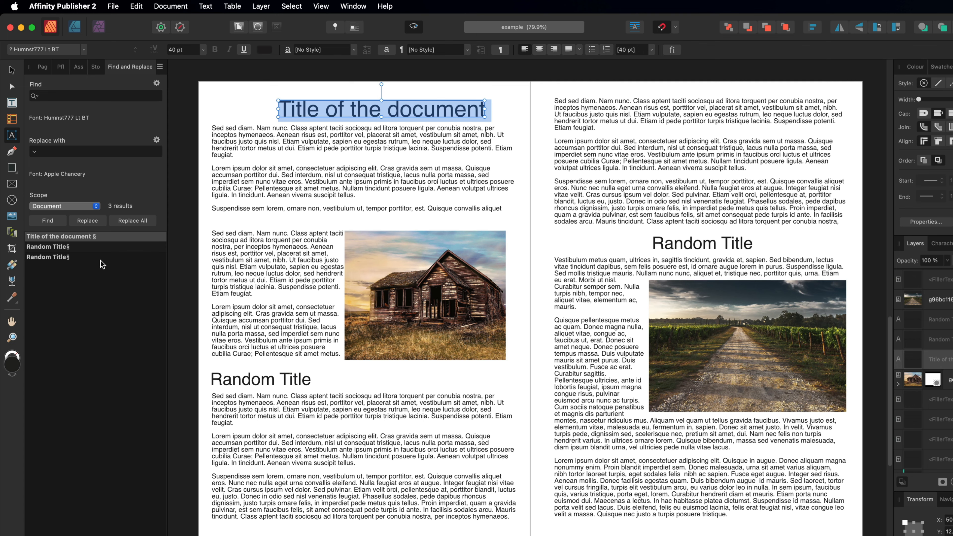
pyautogui.click(44, 248)
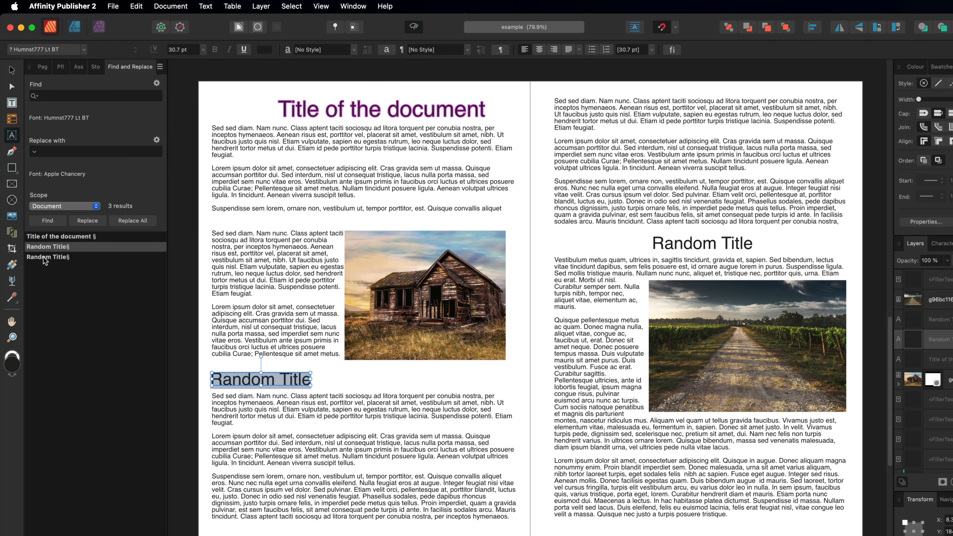
pyautogui.click(43, 256)
pyautogui.click(44, 247)
pyautogui.click(44, 237)
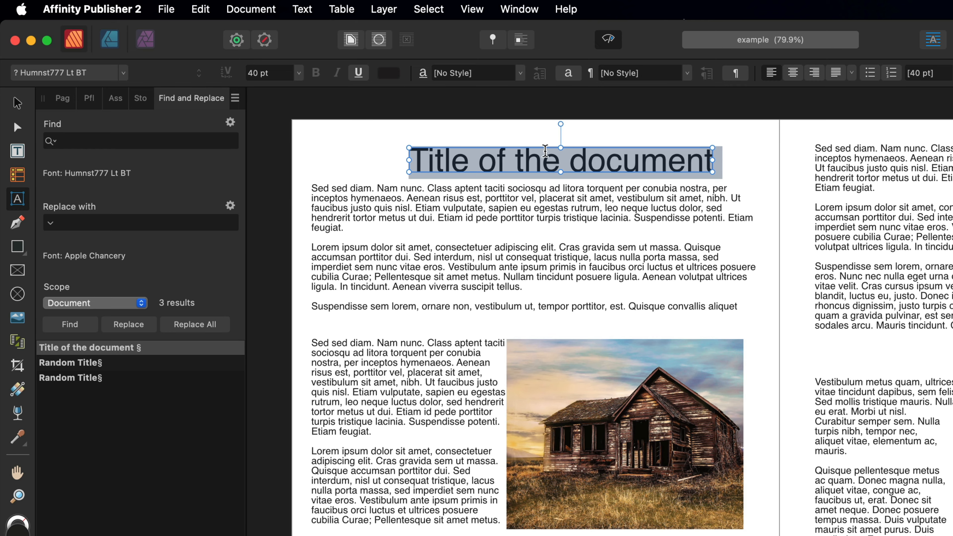
pyautogui.click(193, 325)
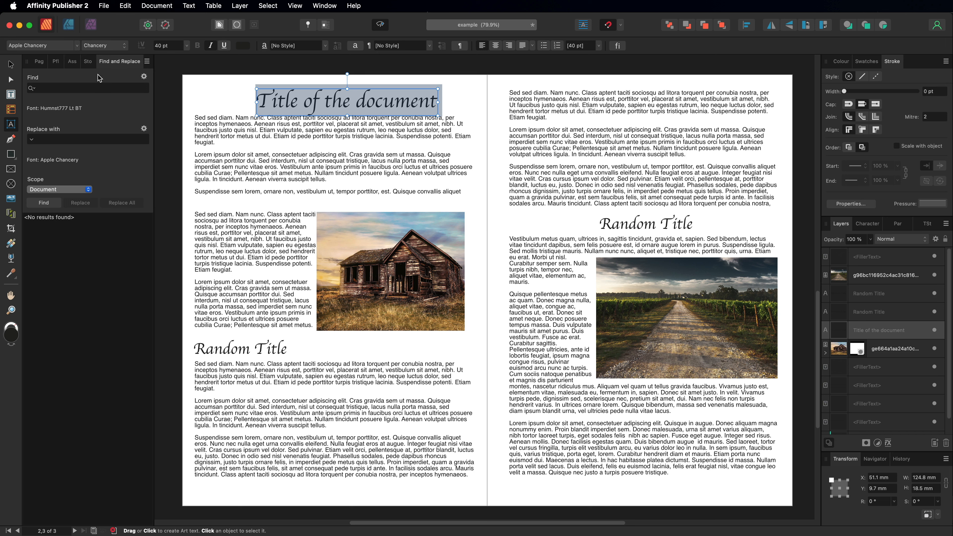
# Change the Find format's font family to Montserrat, filtered from the missing fonts
pyautogui.click(144, 78)
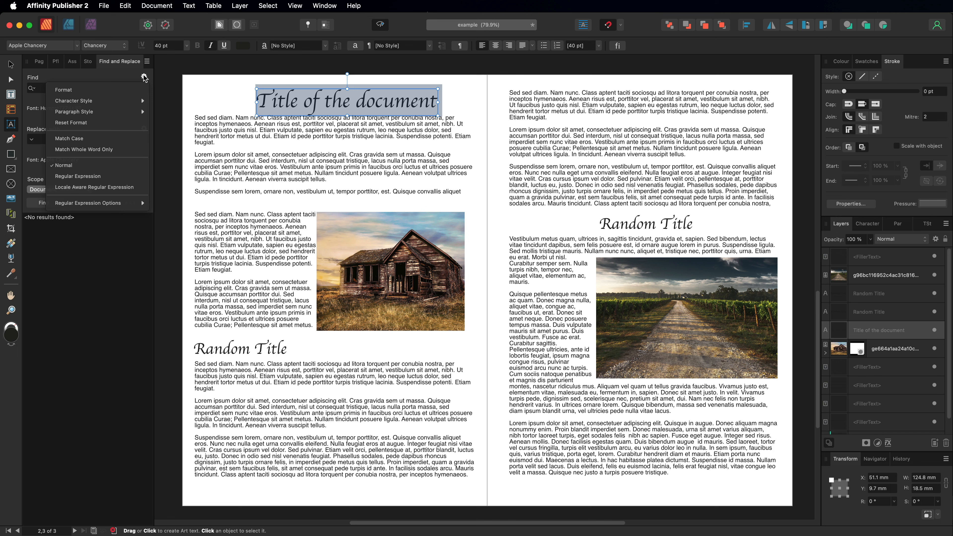
pyautogui.click(77, 91)
pyautogui.click(490, 205)
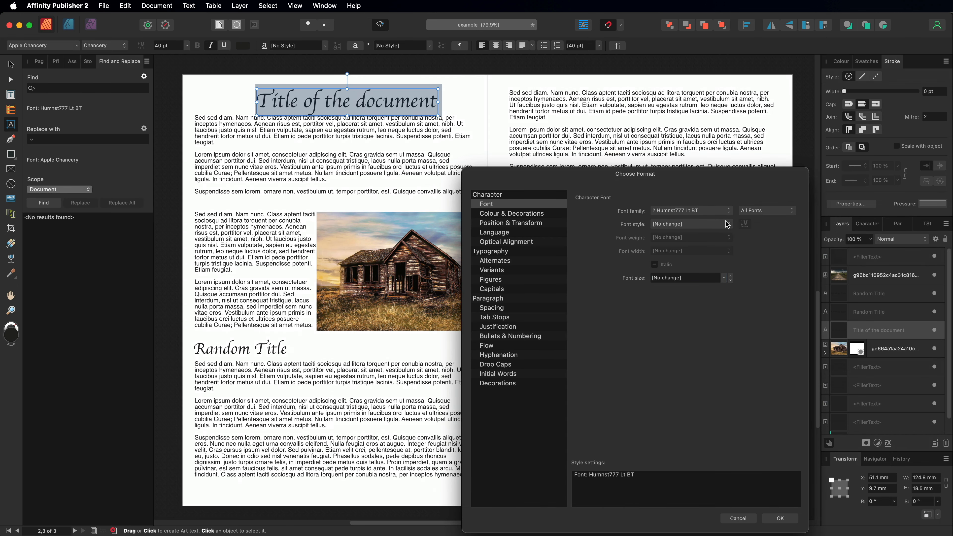
pyautogui.click(794, 214)
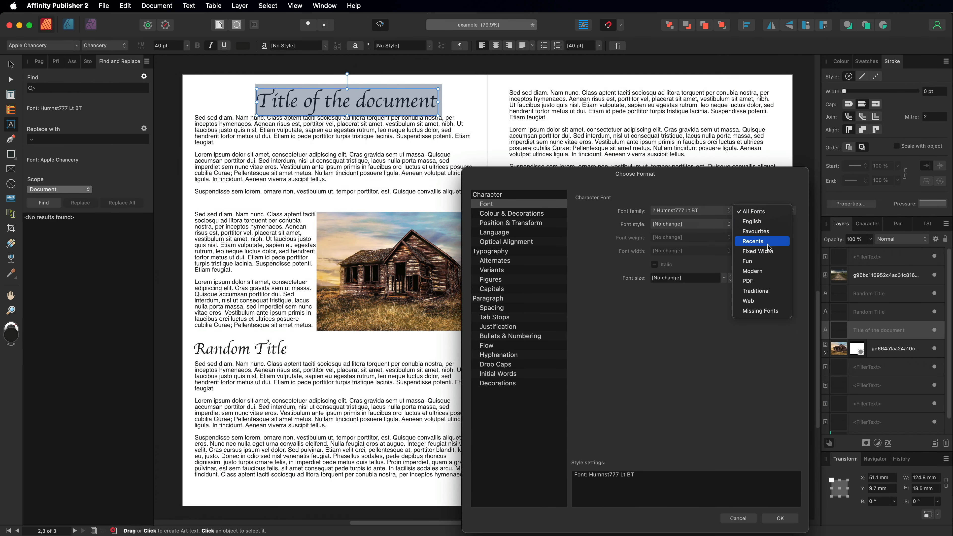
pyautogui.click(768, 307)
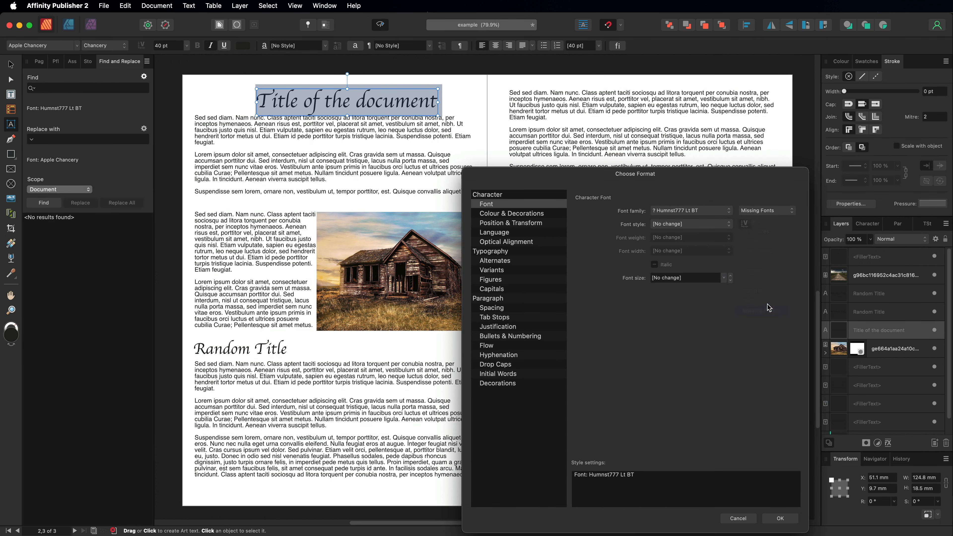
pyautogui.click(695, 211)
pyautogui.click(667, 232)
pyautogui.click(783, 521)
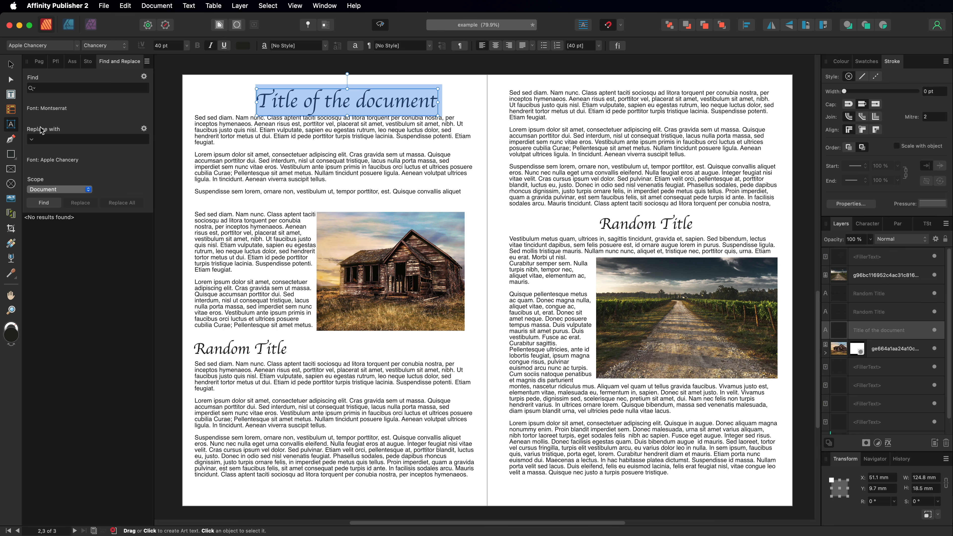
# Change the replacement format's font family to BreezeSans
pyautogui.click(144, 129)
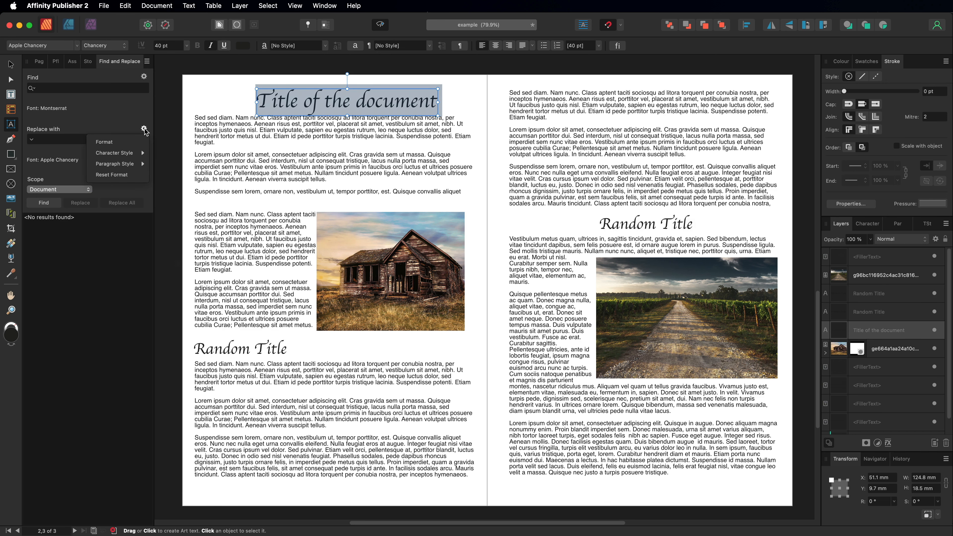
pyautogui.click(108, 143)
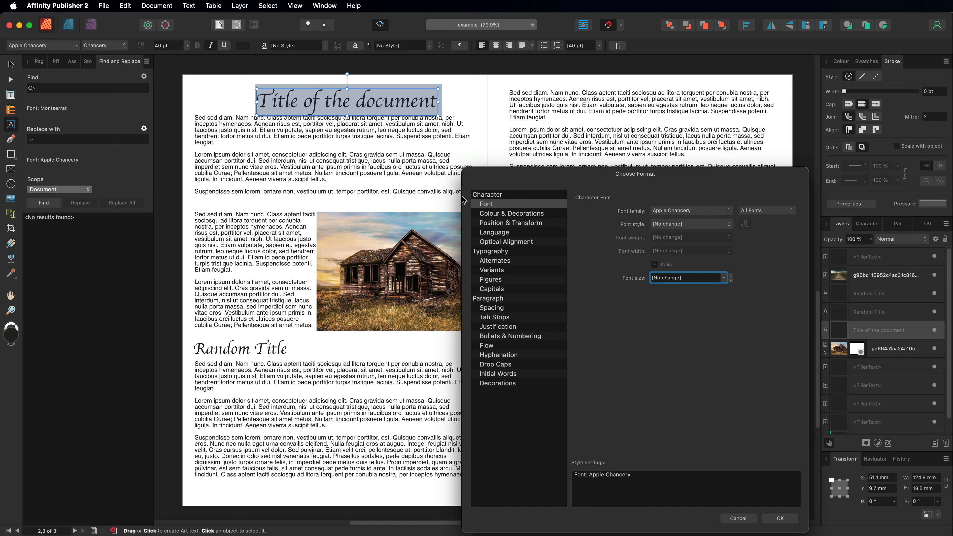
pyautogui.click(492, 203)
pyautogui.click(696, 213)
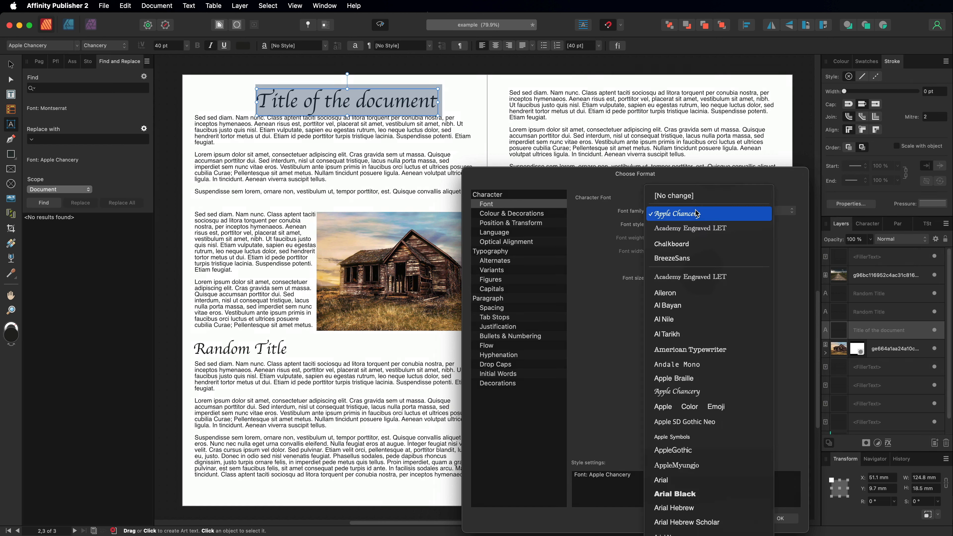
pyautogui.click(677, 260)
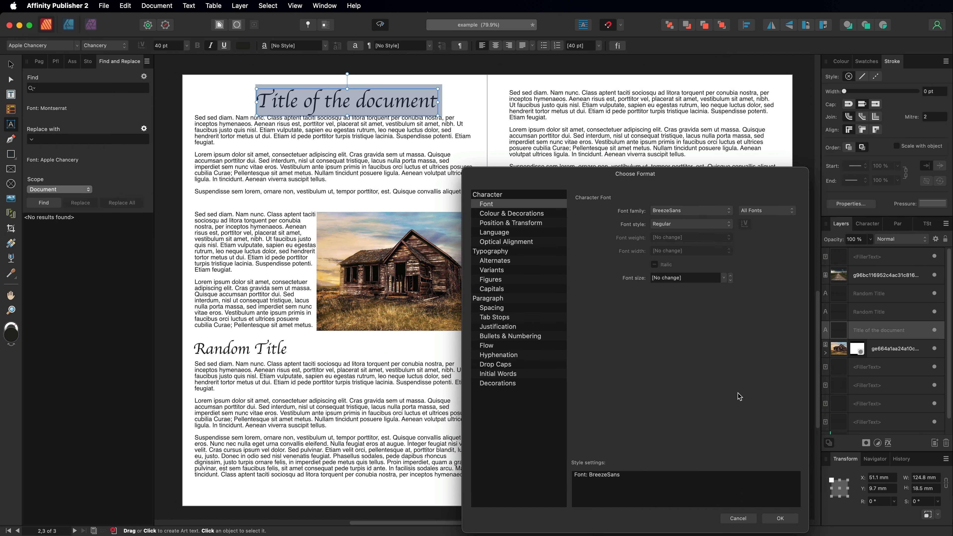
pyautogui.click(781, 517)
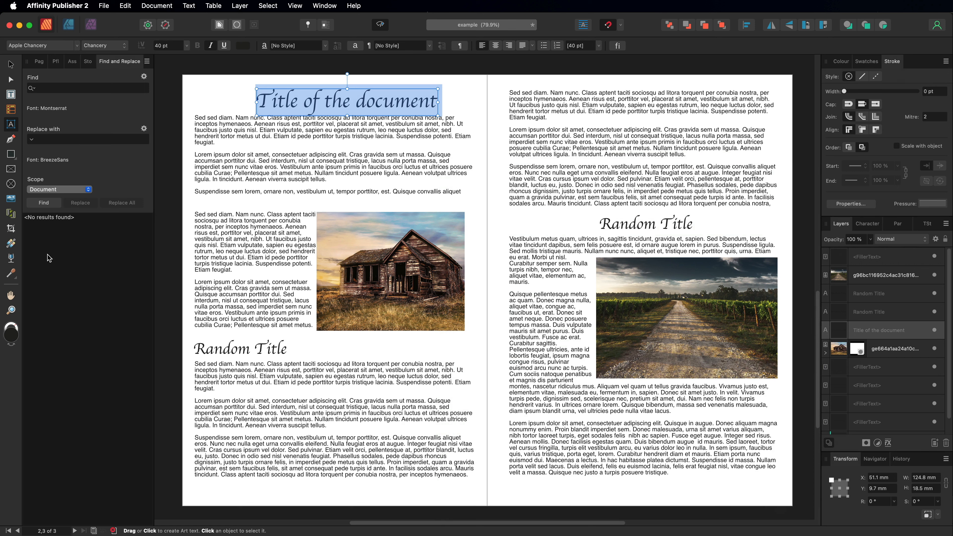
# Find the body text set in Montserrat across the document, review the matches, and replace them all with BreezeSans
pyautogui.click(44, 203)
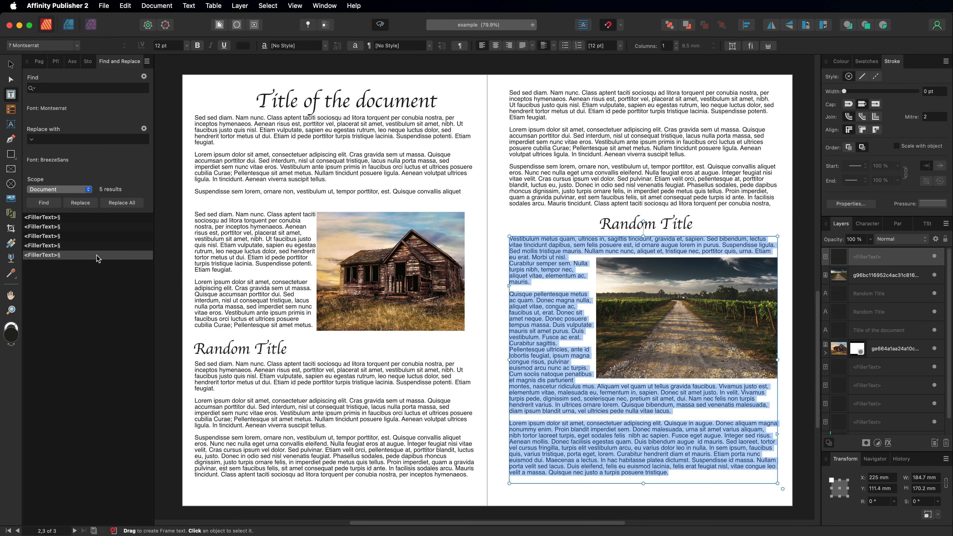
pyautogui.click(61, 246)
pyautogui.click(60, 237)
pyautogui.click(60, 227)
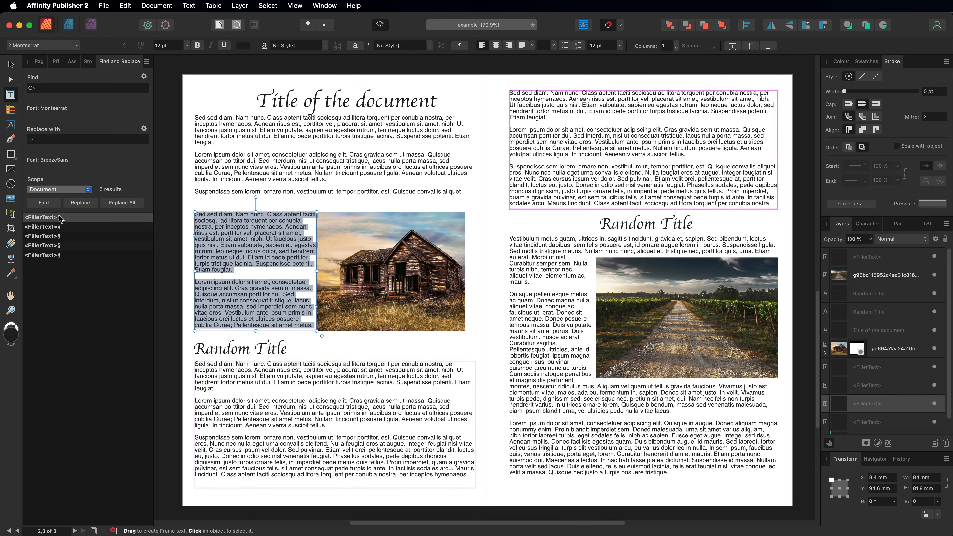
pyautogui.click(60, 218)
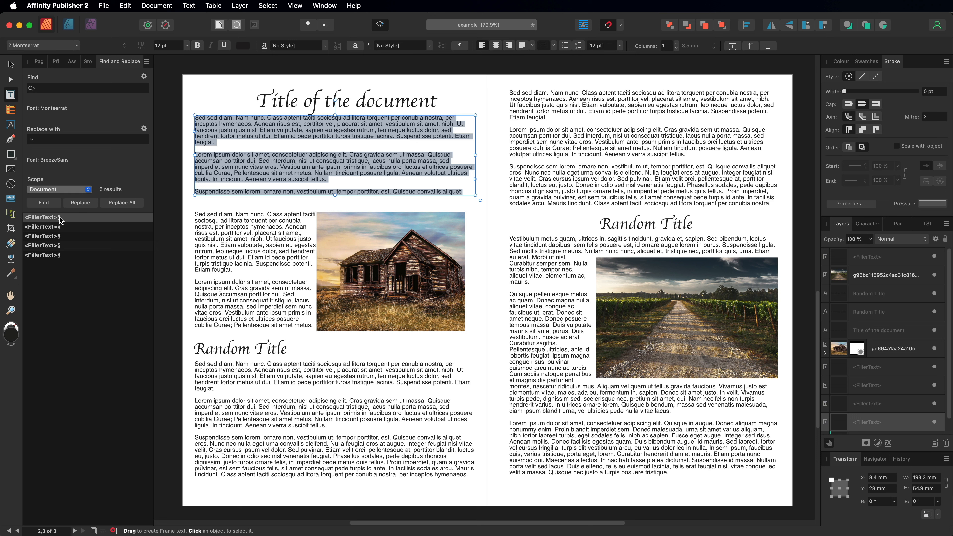
pyautogui.click(120, 203)
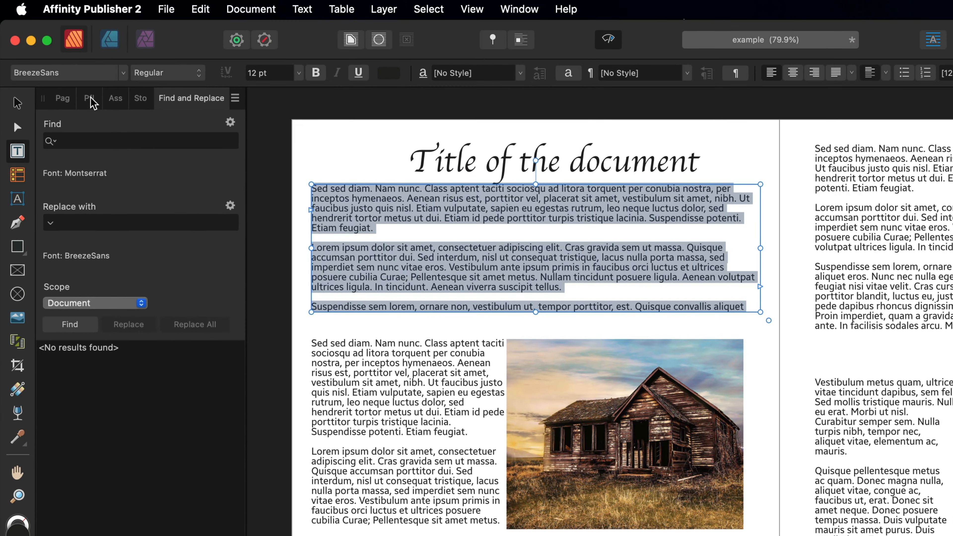
# Return to Preflight and recheck the document for missing fonts
pyautogui.click(57, 63)
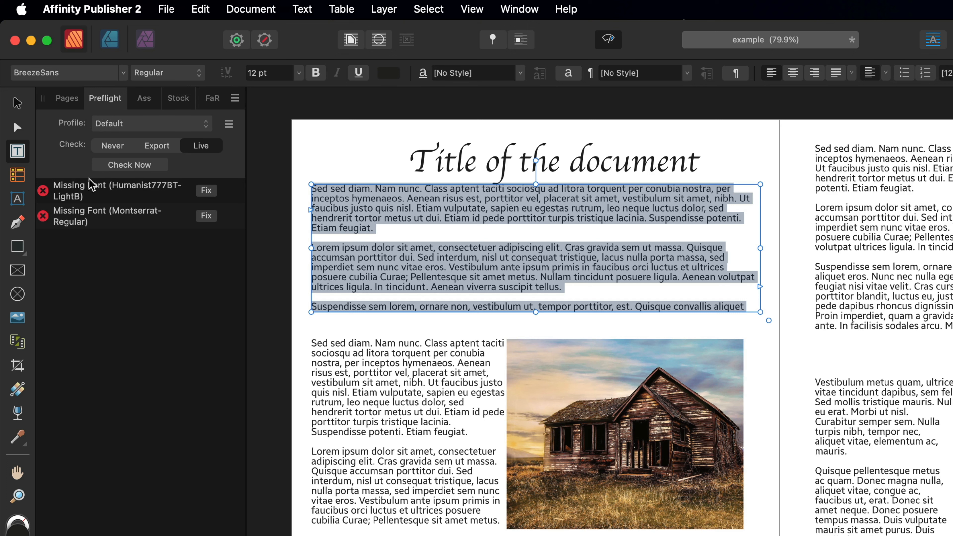
pyautogui.click(130, 166)
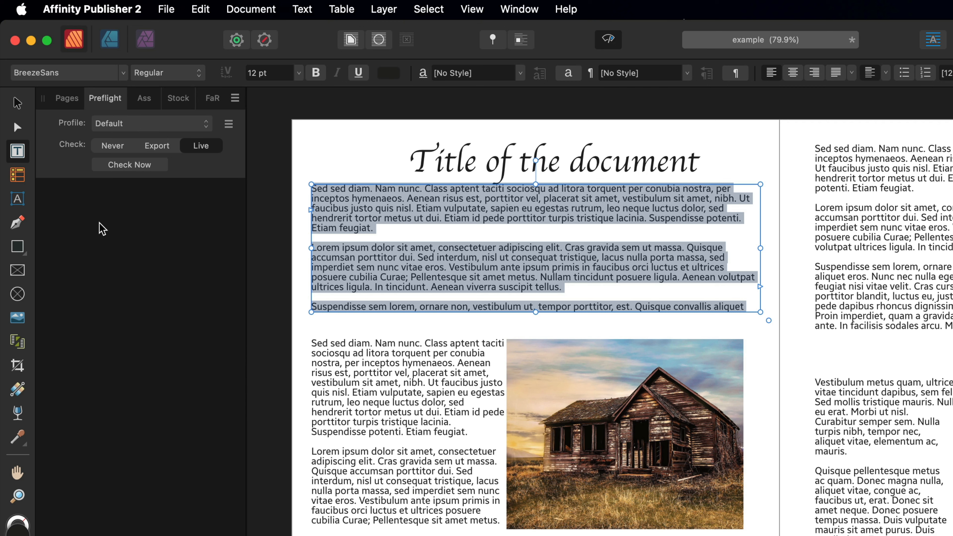